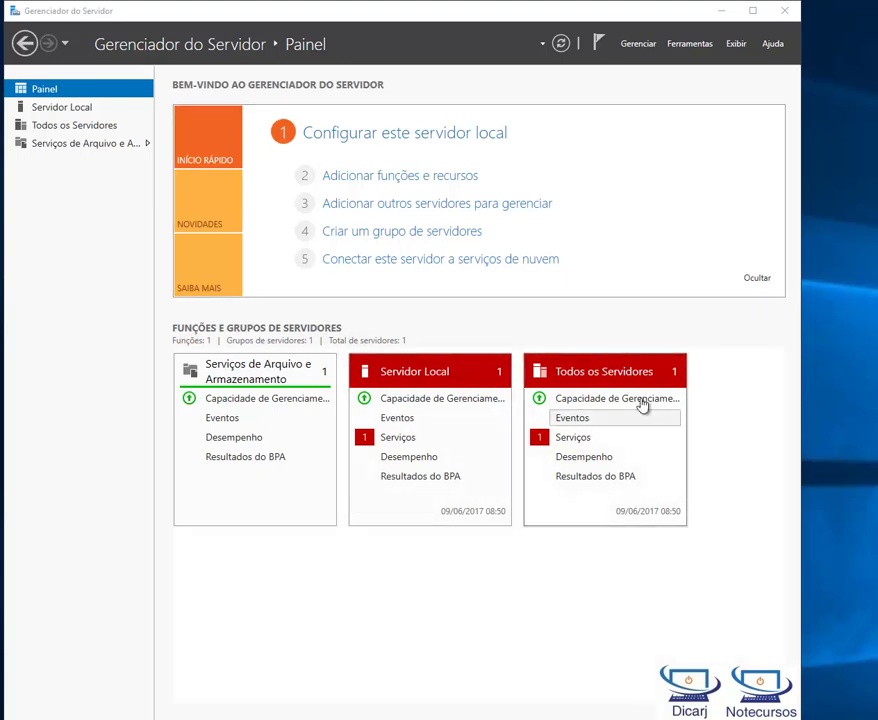
key(super)
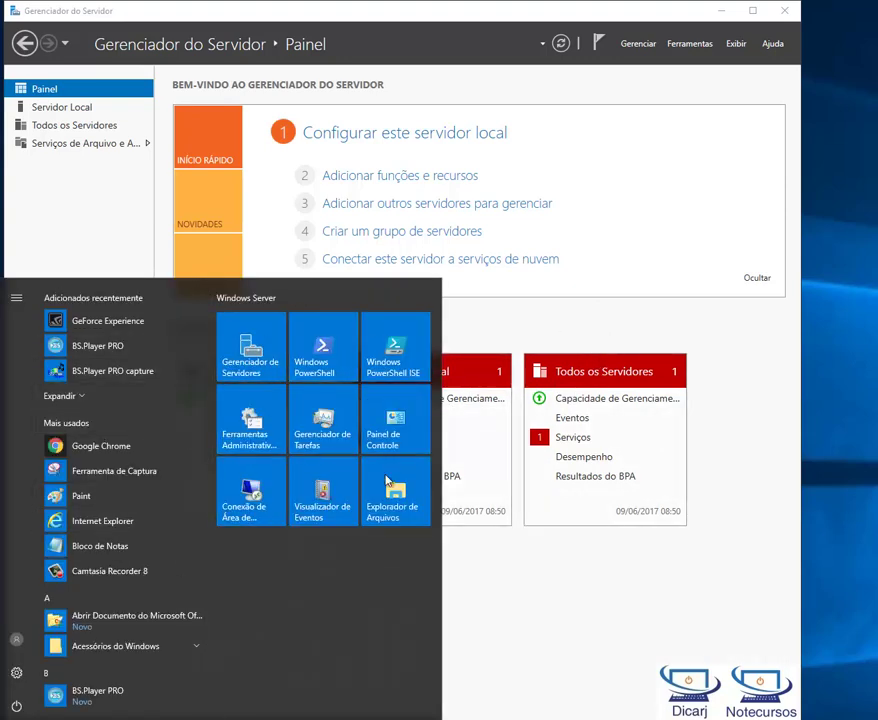
click(513, 329)
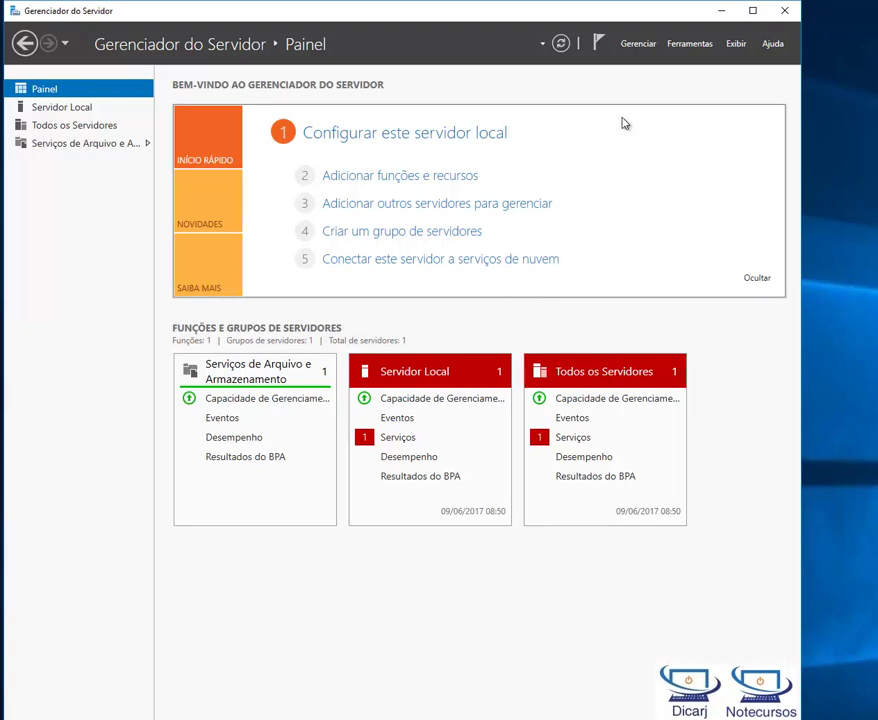
Step: Start adding roles and features with a role-based installation, targeting SERVIDOR1 from the server pool
click(638, 46)
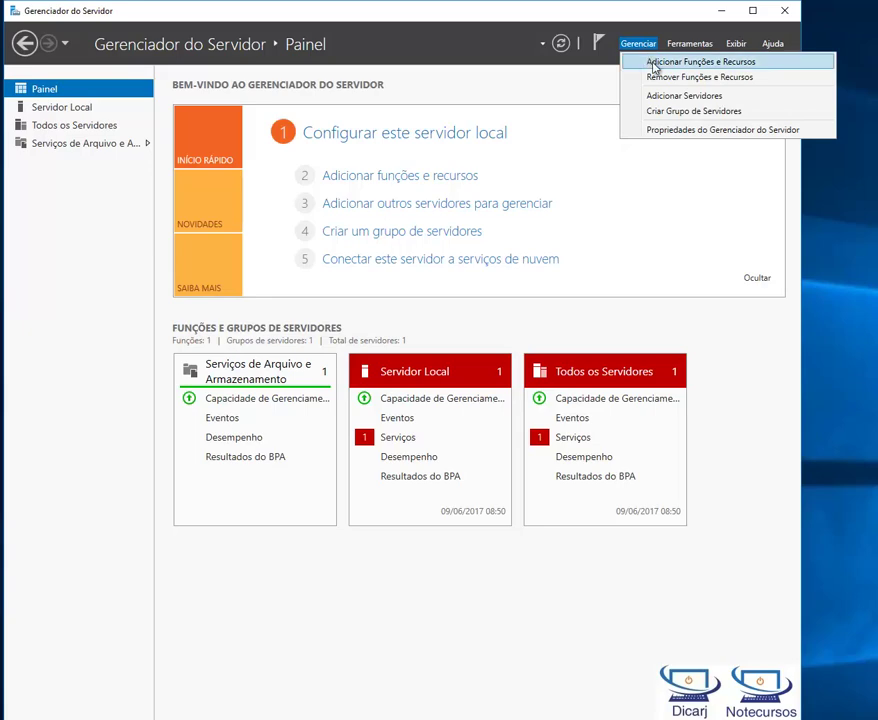
click(675, 63)
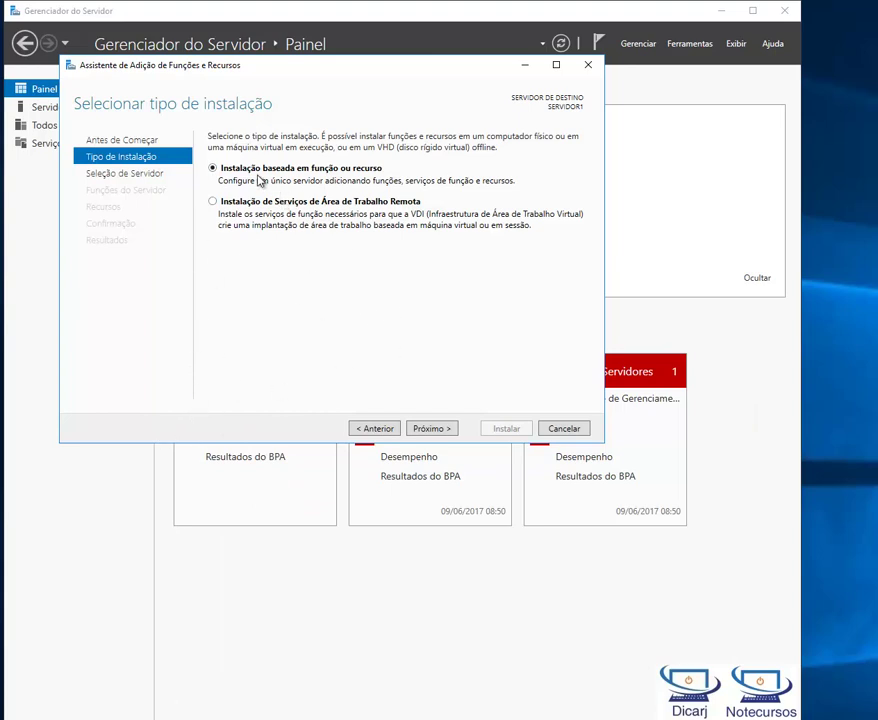
click(434, 430)
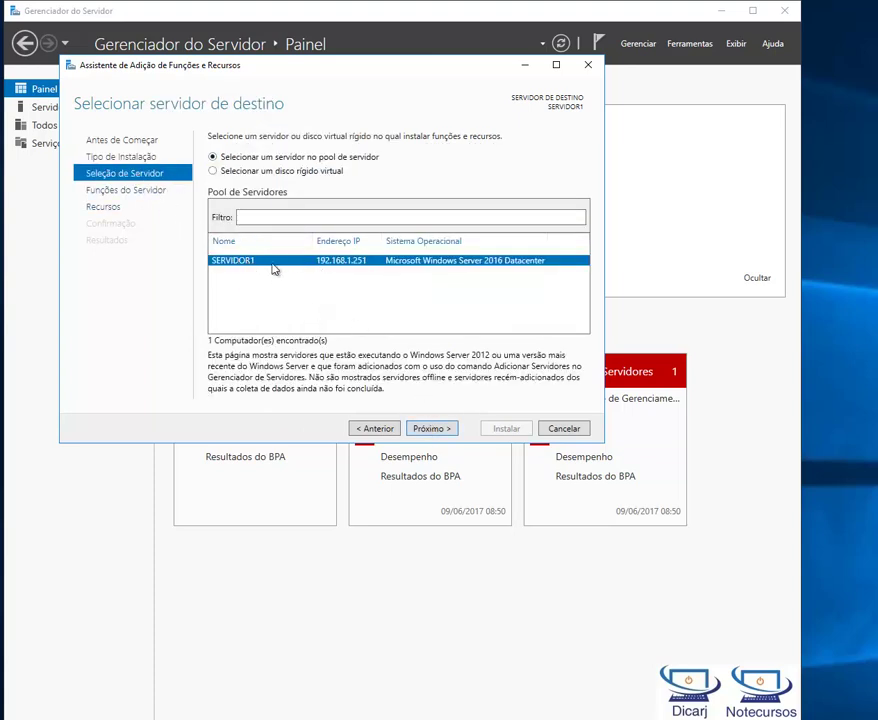
click(442, 429)
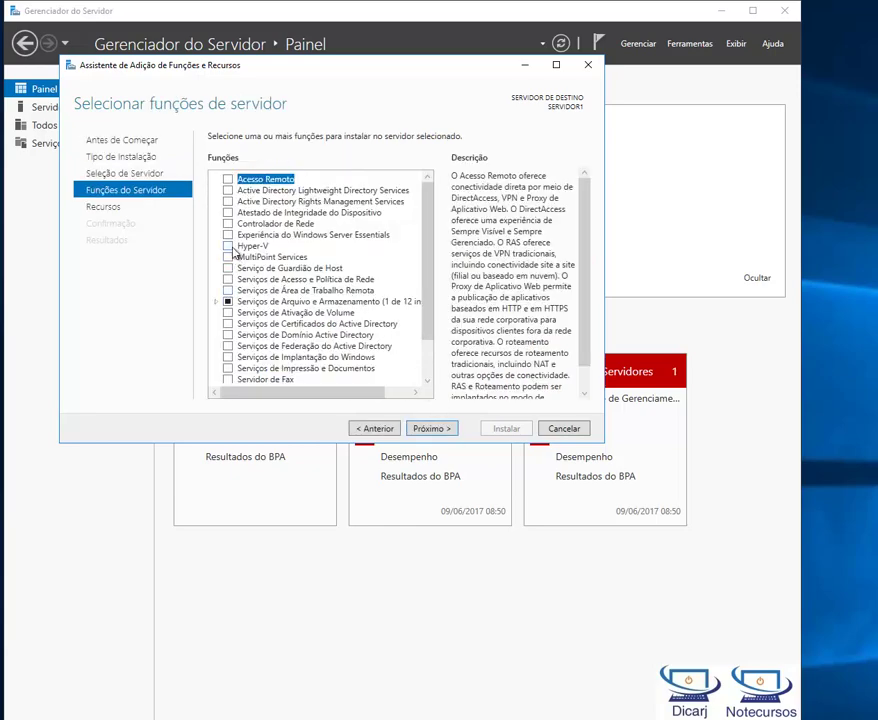
Step: Select the Hyper-V server role together with its required management tools and continue to the features page
click(229, 252)
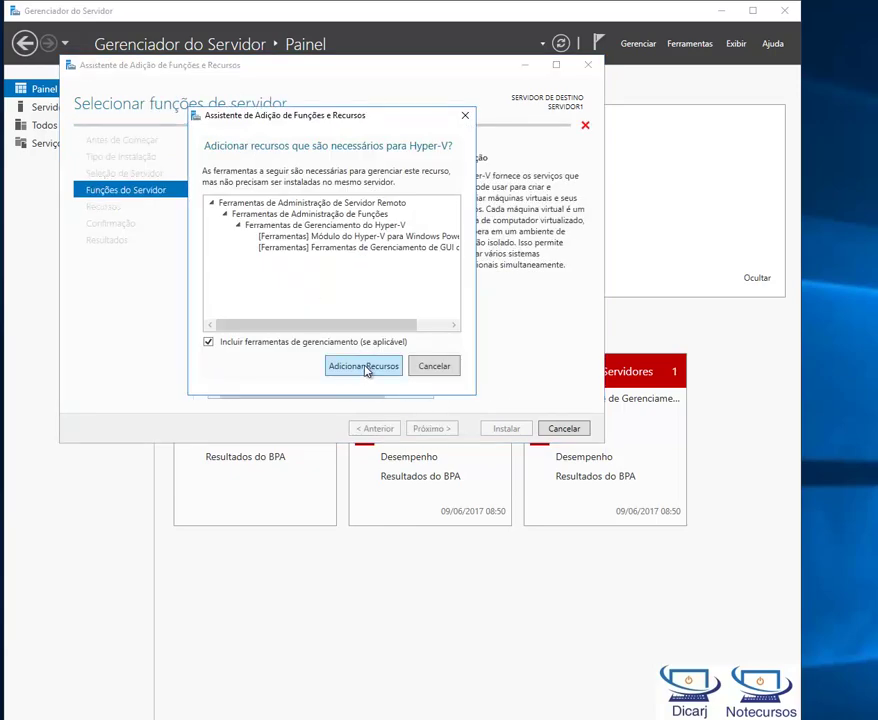
click(366, 367)
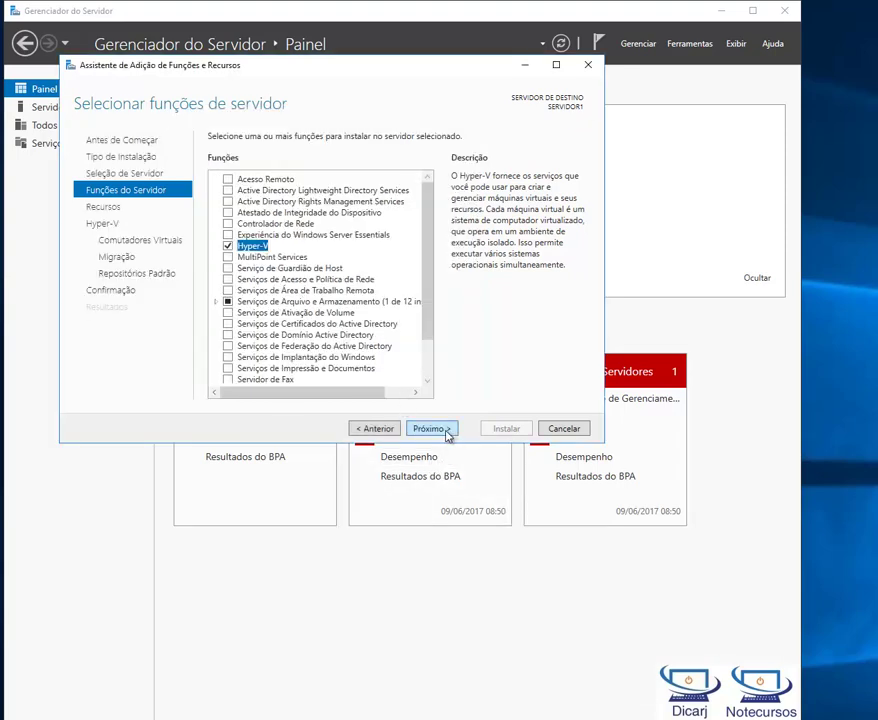
click(429, 429)
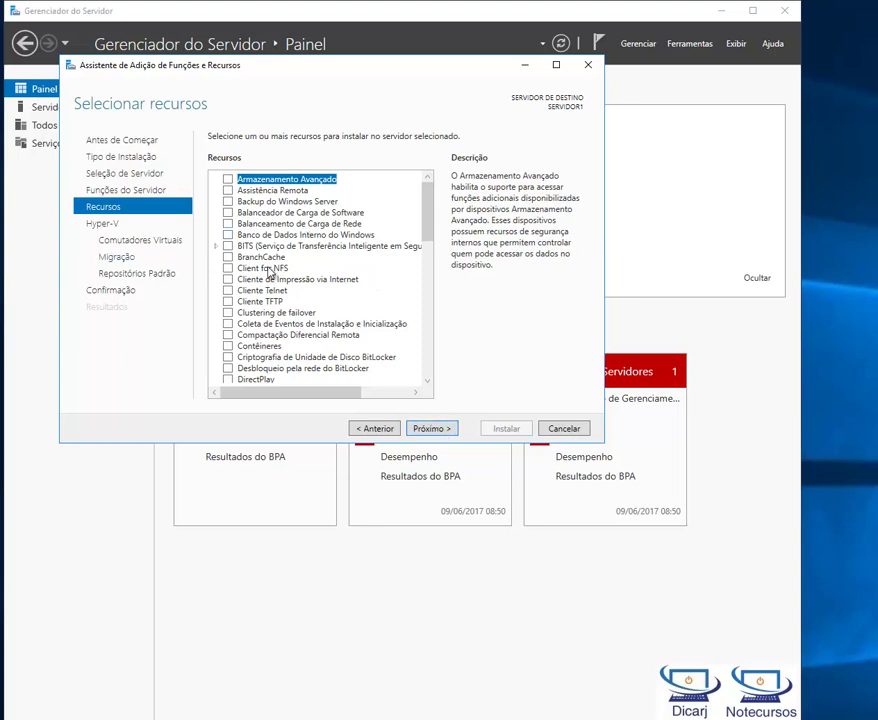
Step: Continue to the default stores page without extra features, a virtual switch adapter or live migration
click(436, 428)
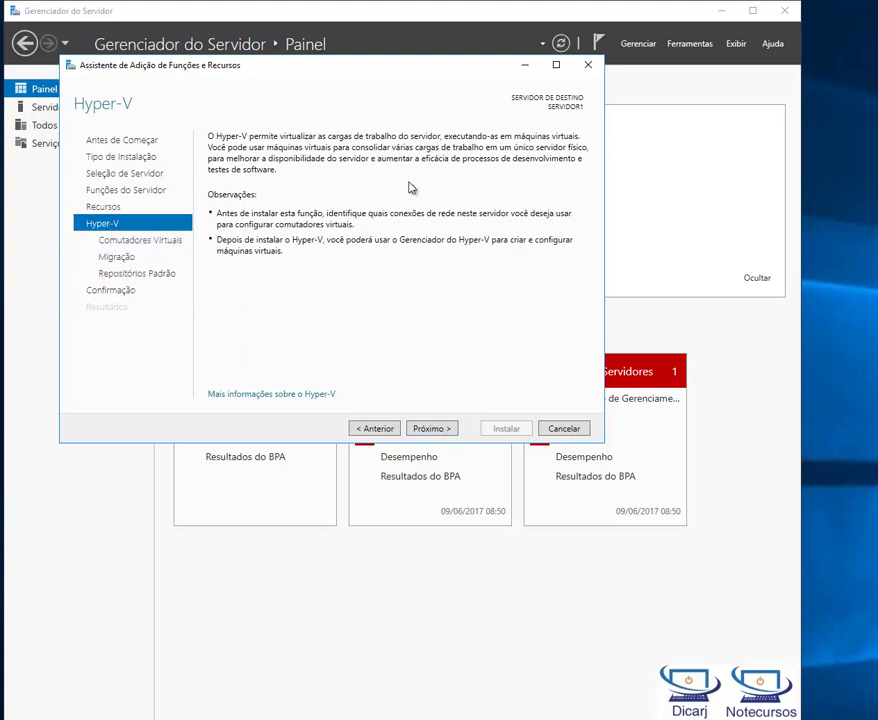
click(440, 428)
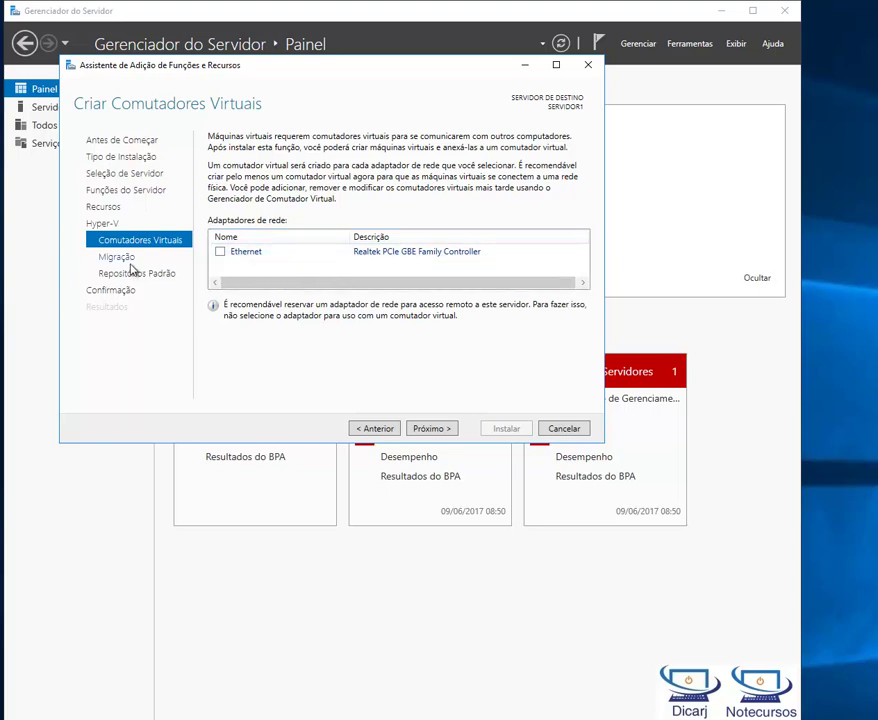
click(445, 430)
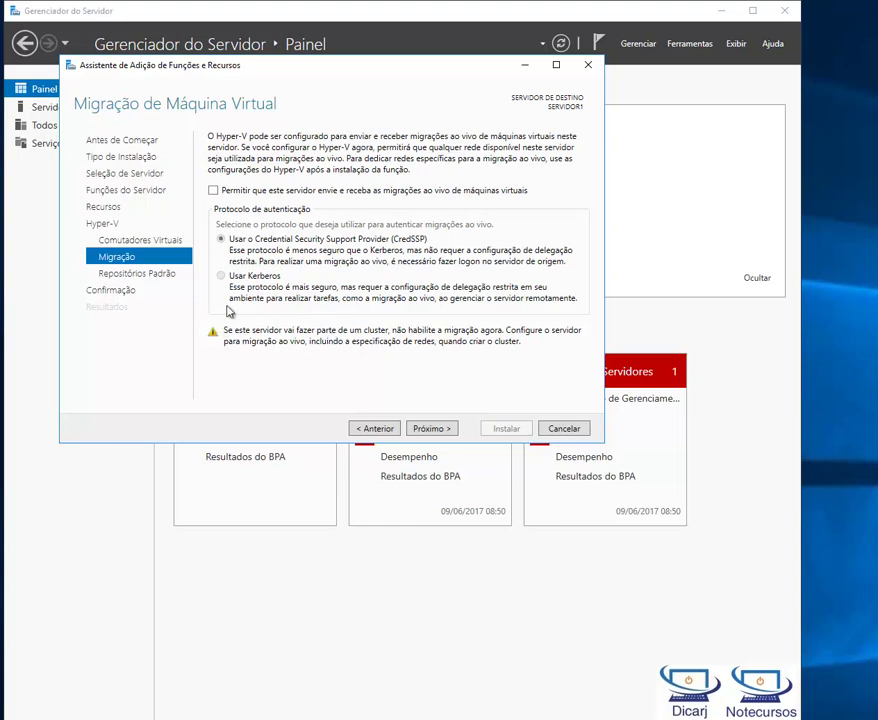
click(443, 427)
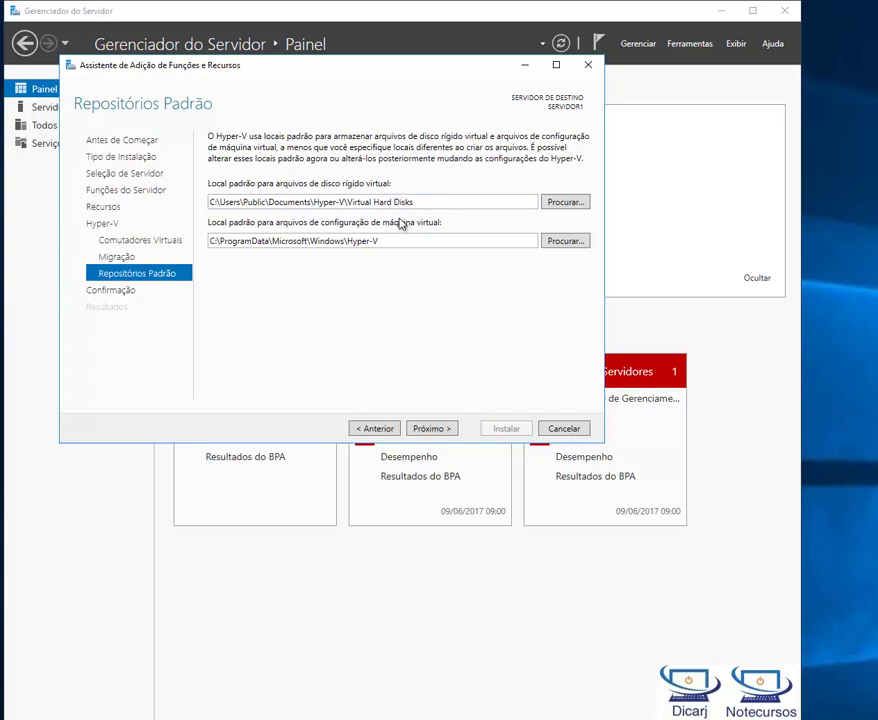
Step: Create a folder named VMS_HYPERV on the C: drive and set it as the default virtual hard disk location
click(556, 204)
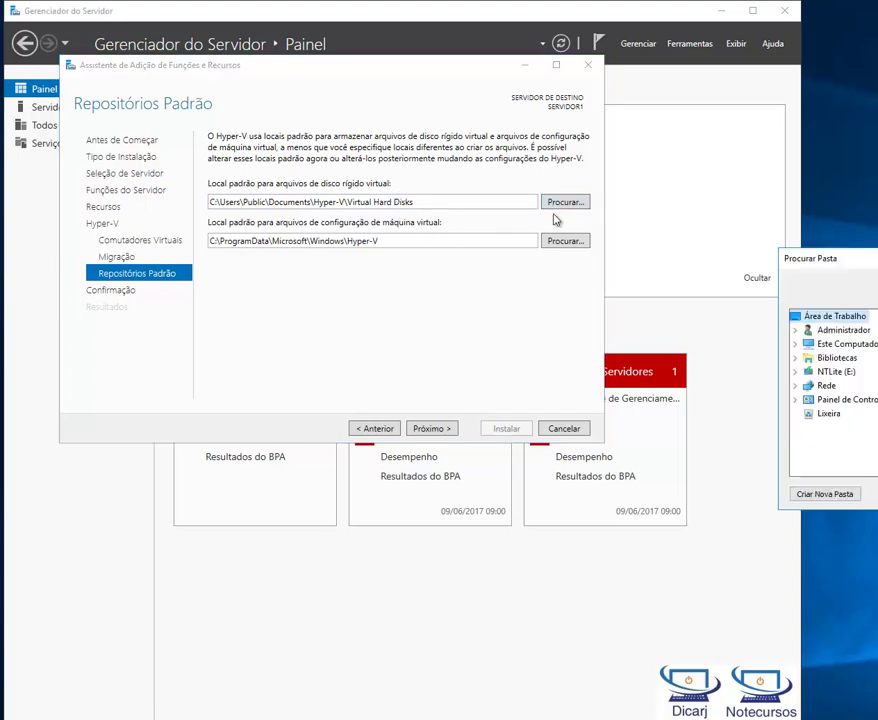
double_click(803, 344)
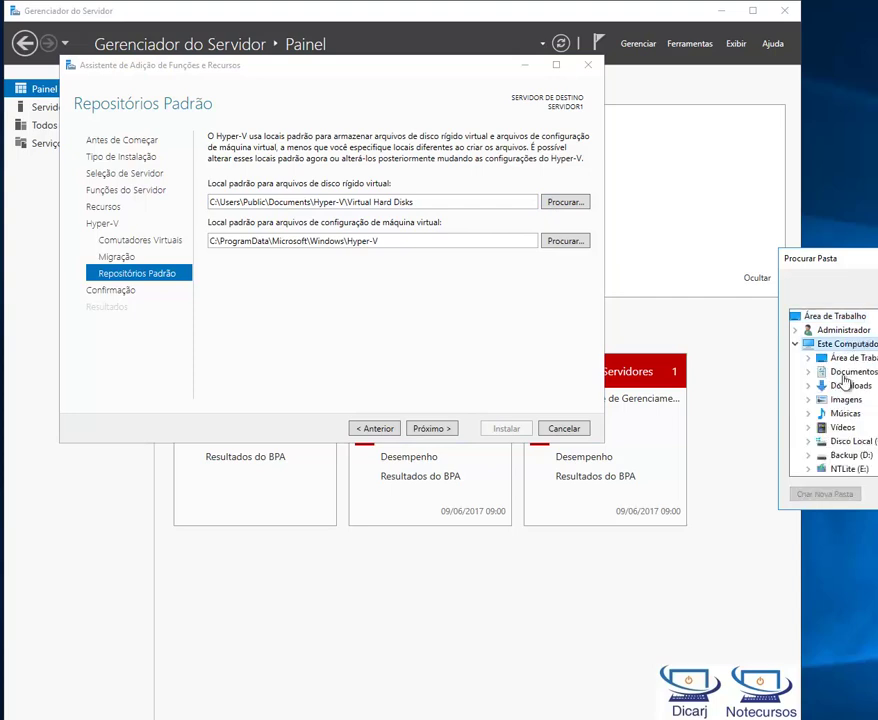
double_click(855, 442)
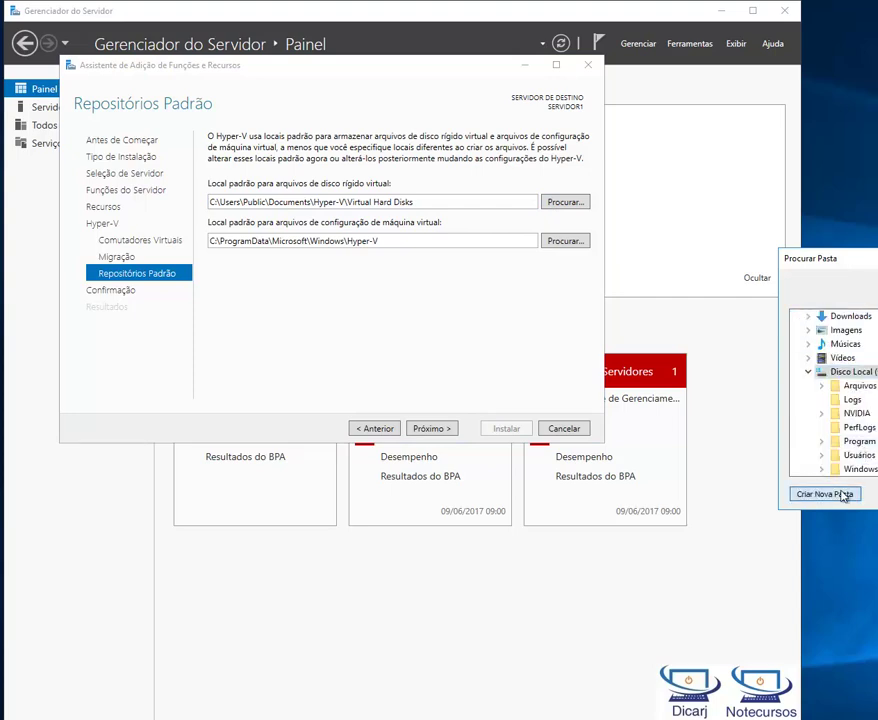
click(825, 493)
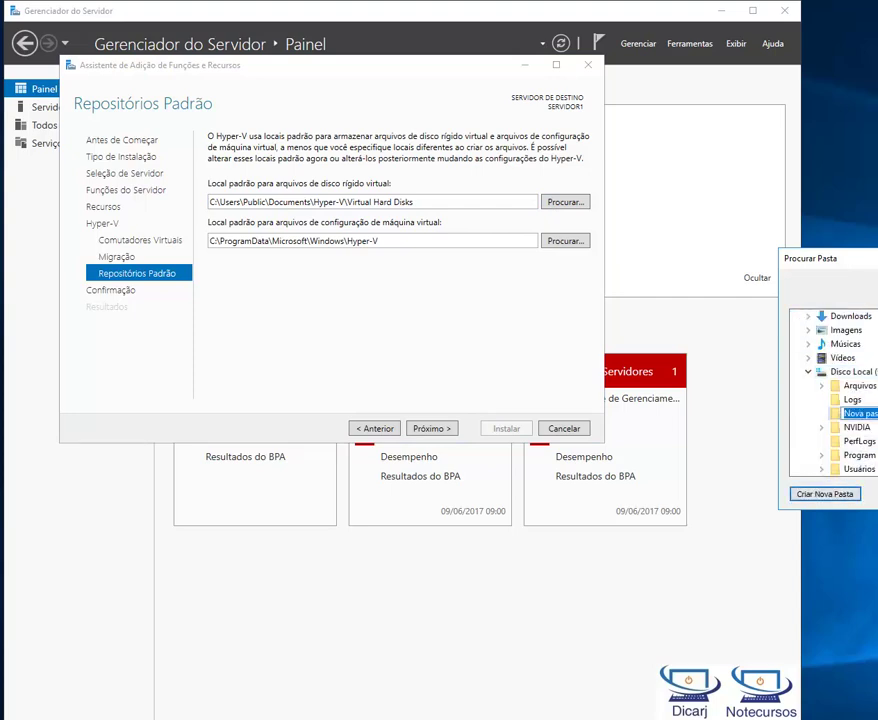
text(VMS -)
key(BackSpace)
key(BackSpace)
text(_HYP)
click(877, 494)
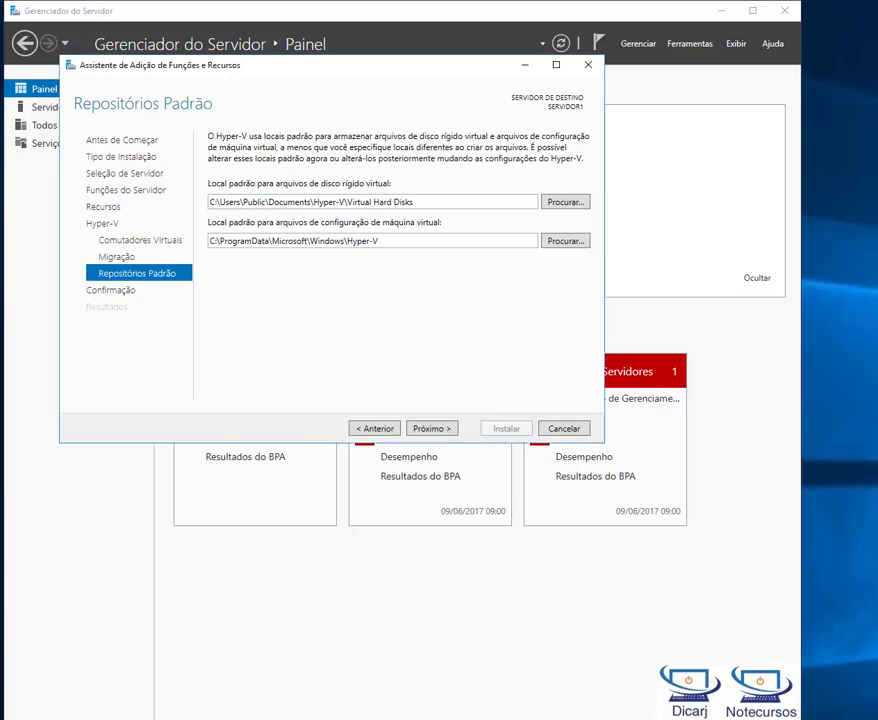
Step: Copy the path C:\VMS_HYPERV into the default virtual machine configuration location and continue to the confirmation page
drag(209, 201, 374, 229)
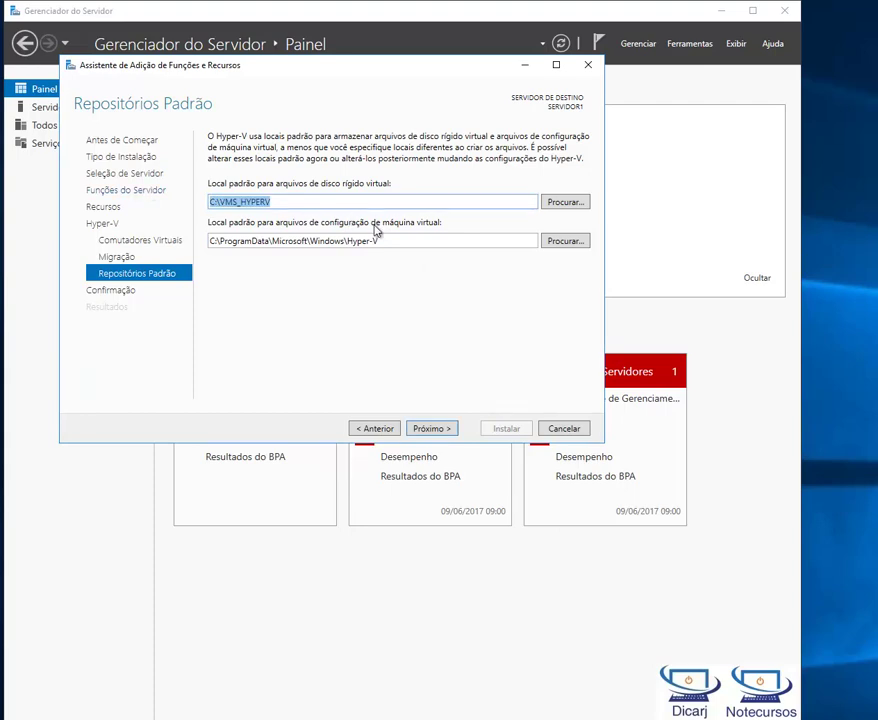
key(ctrl+c)
key(Tab)
key(Tab)
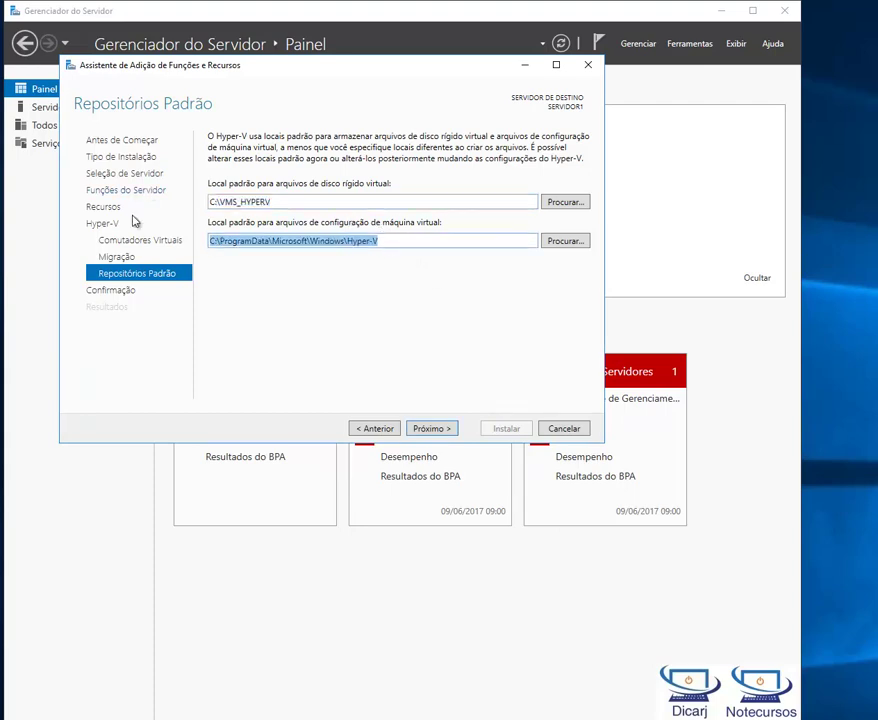
key(ctrl+v)
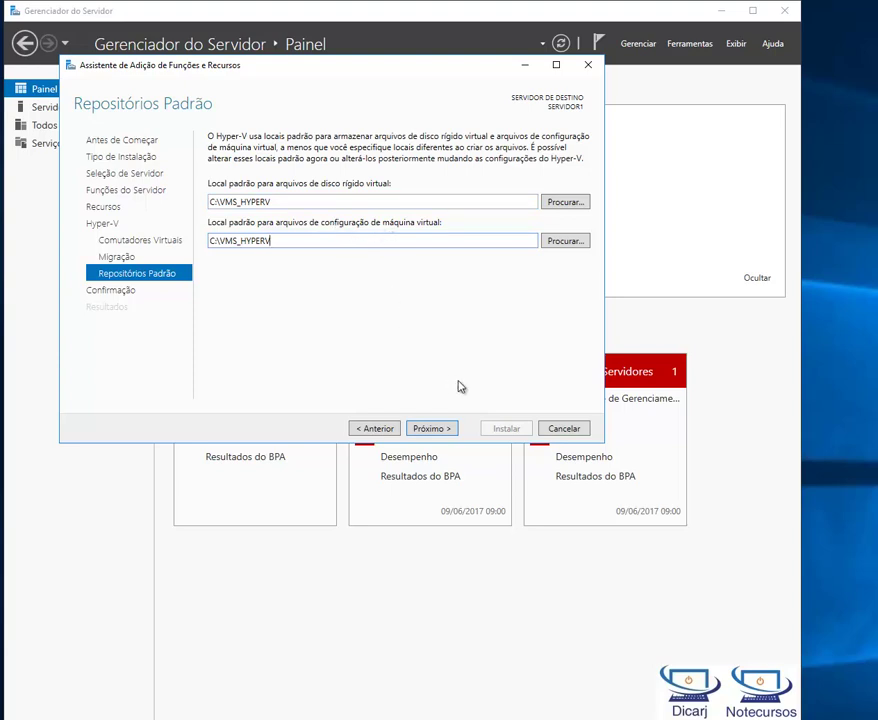
click(445, 428)
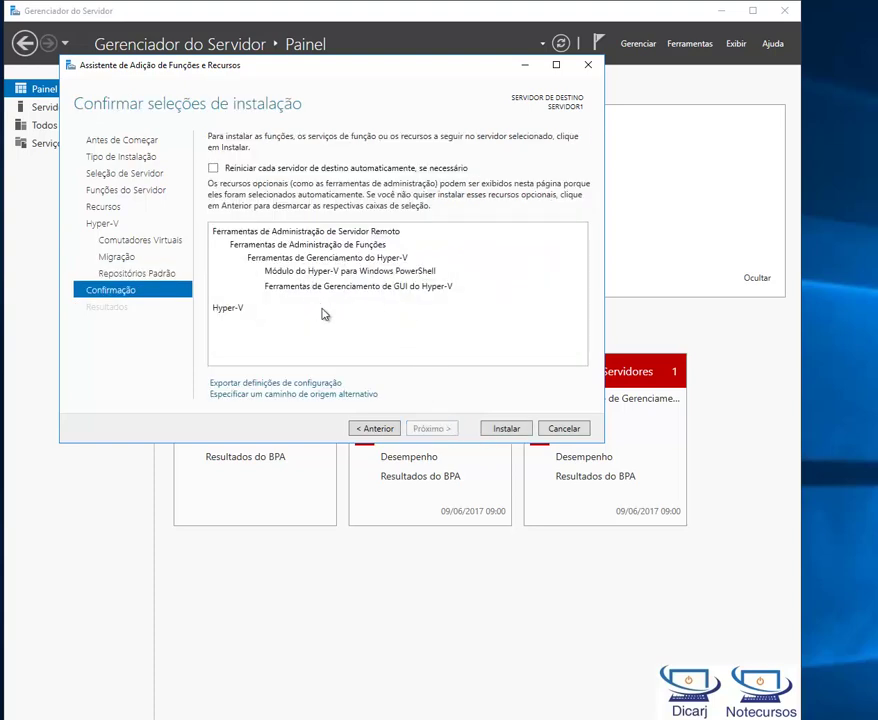
Step: Enable automatic restart of the destination server if necessary and accept the restart confirmation
click(306, 170)
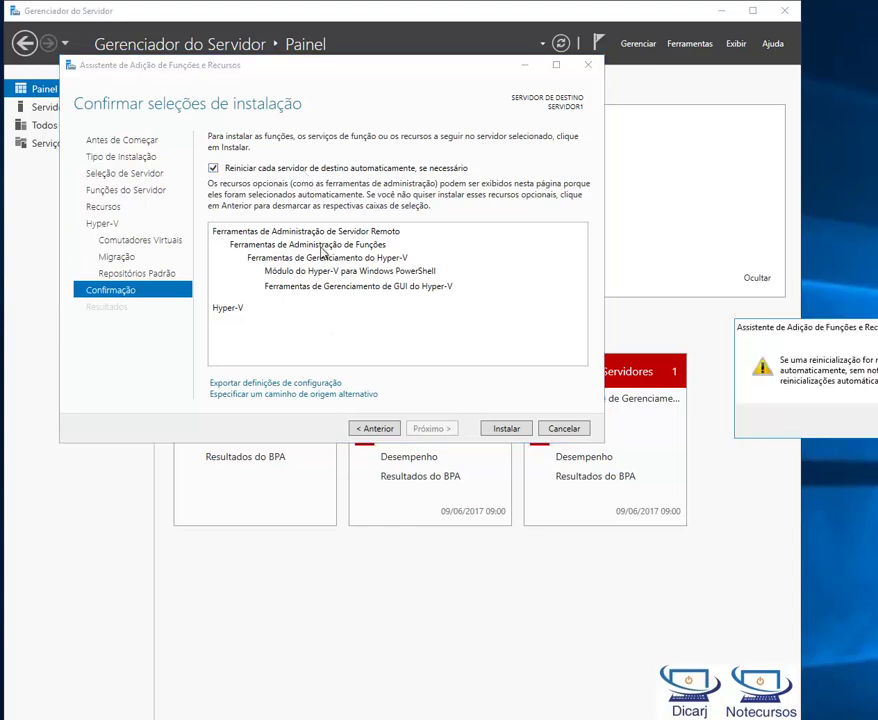
drag(866, 337, 473, 337)
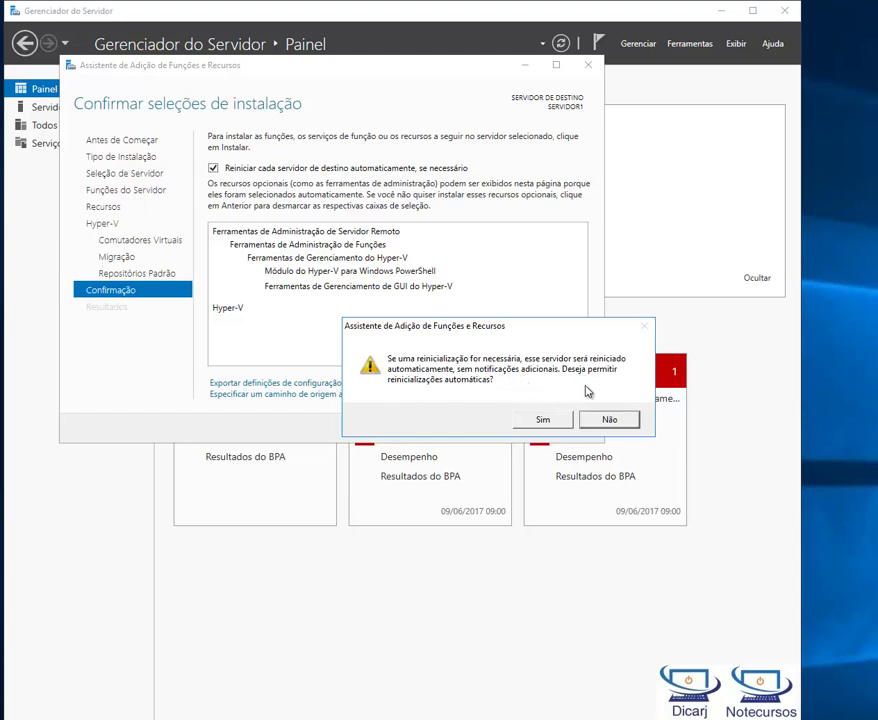
click(549, 422)
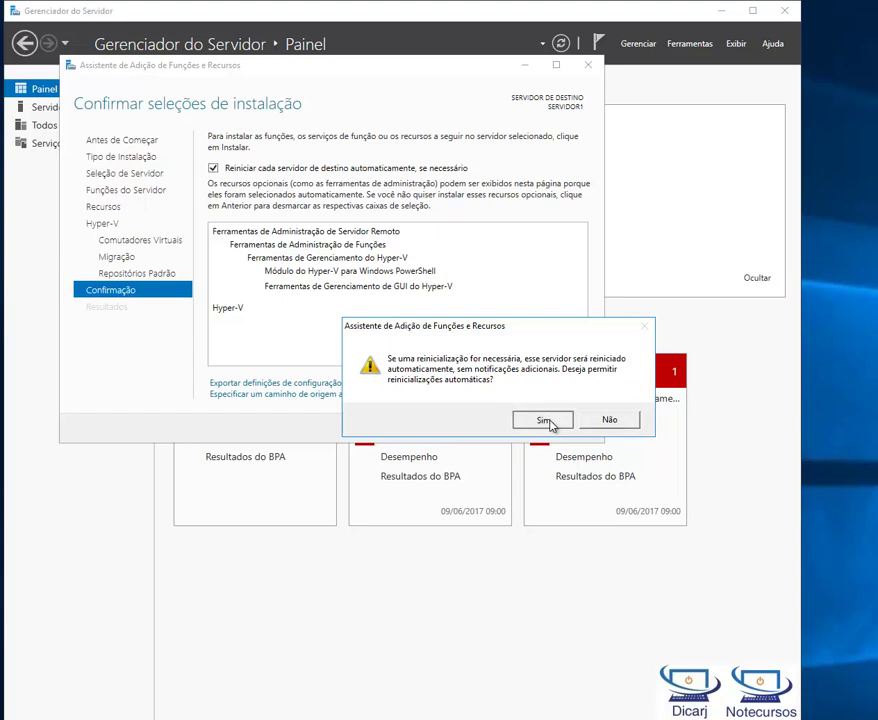